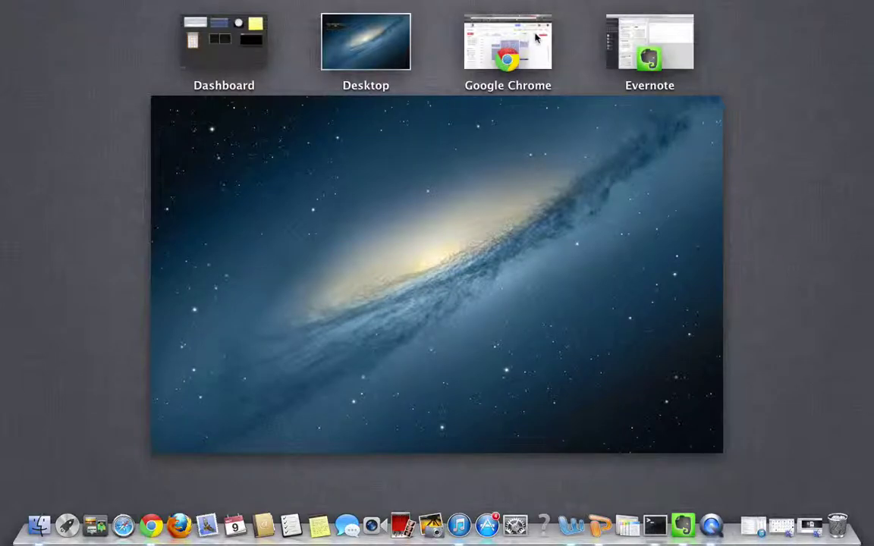
Switch to Google Chrome and copy the UbD Lesson Template document's embed code from its publish-to-web settings
click(541, 36)
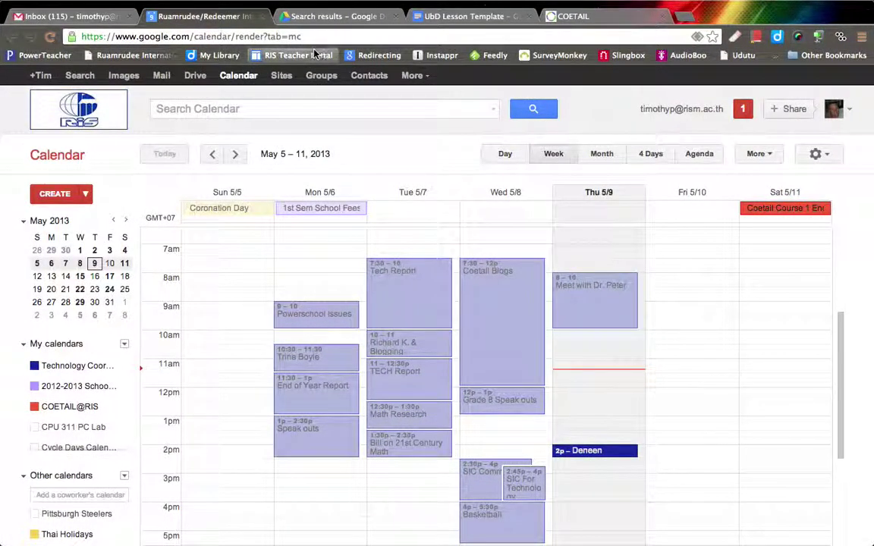
click(437, 20)
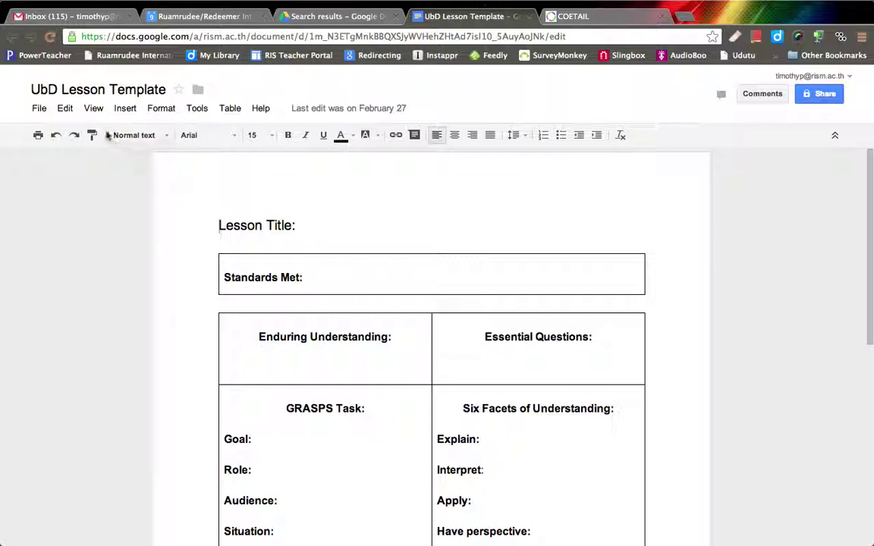
click(39, 109)
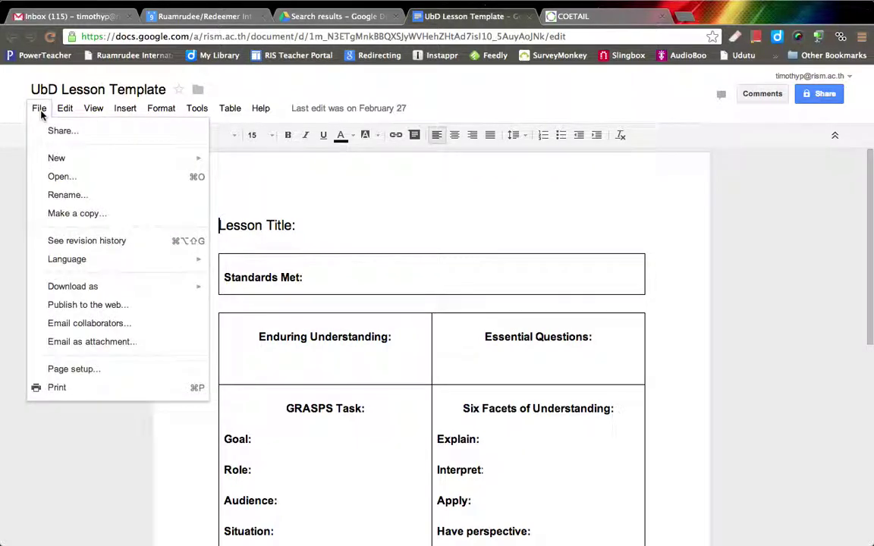
click(76, 307)
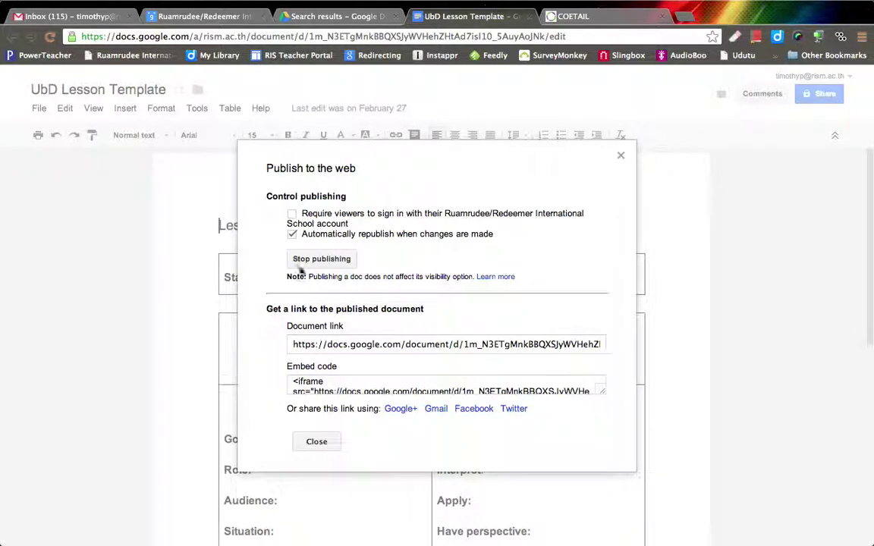
click(291, 382)
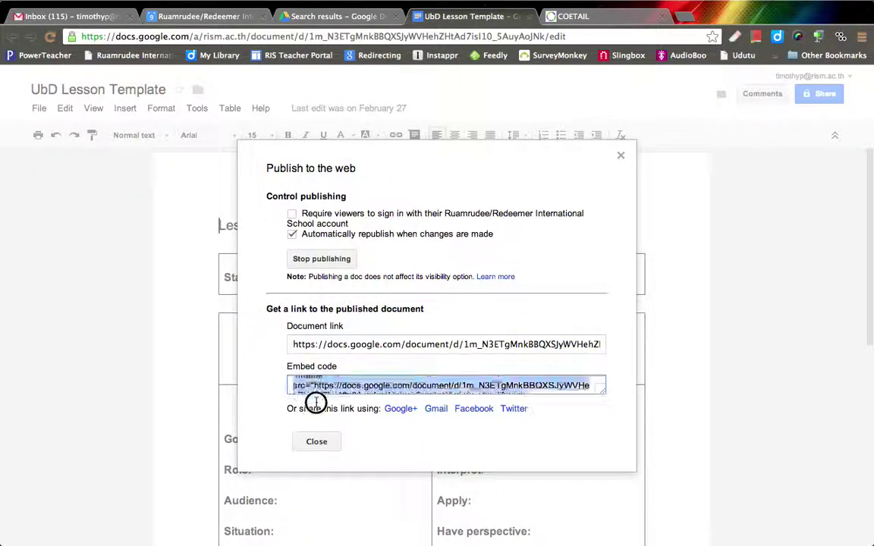
right_click(360, 388)
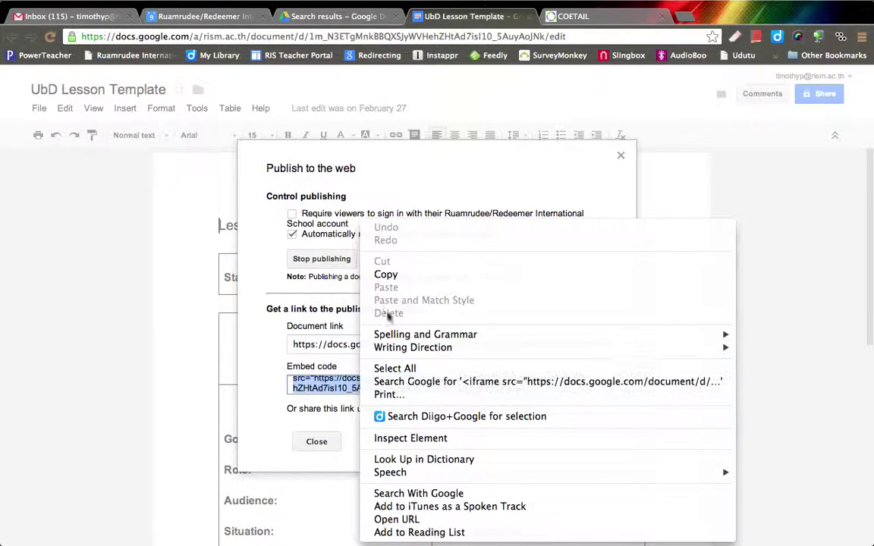
click(387, 274)
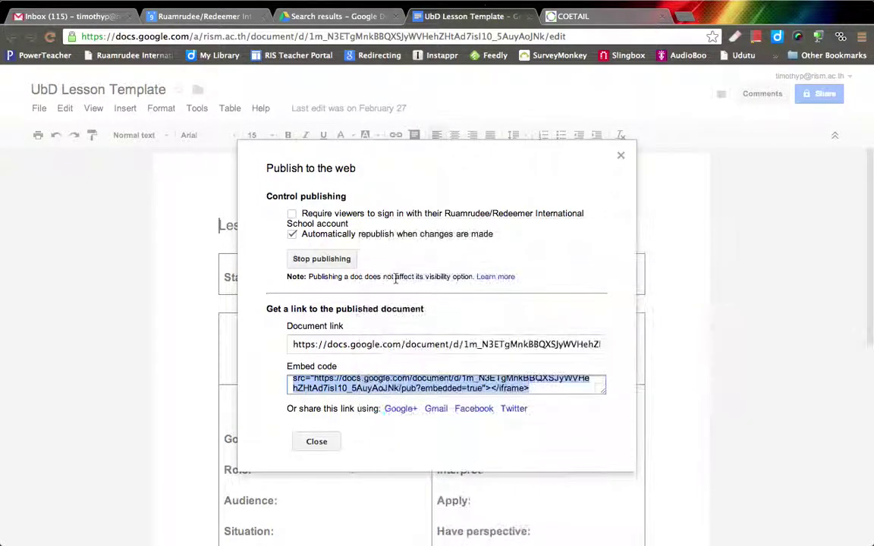
click(302, 442)
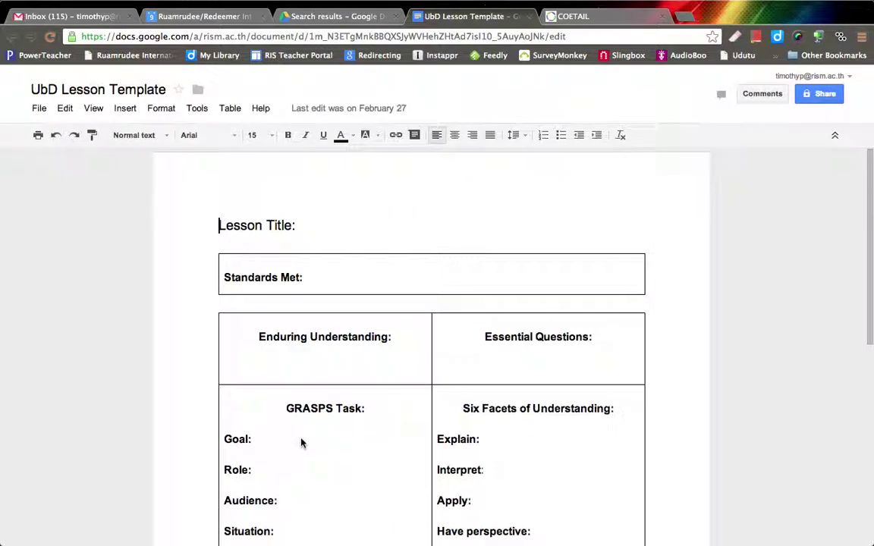
Change the UbD Lesson Template's sharing visibility to Public on the web and save it
click(812, 94)
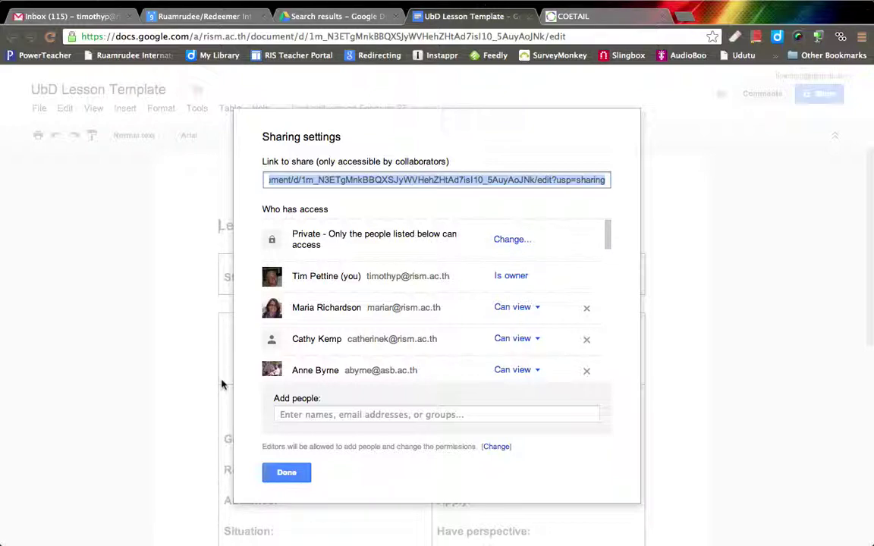
click(511, 241)
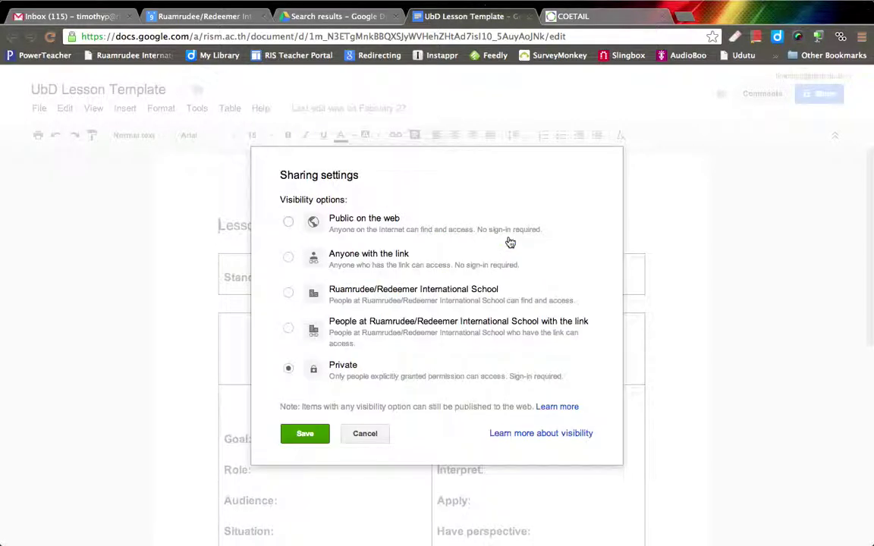
click(289, 222)
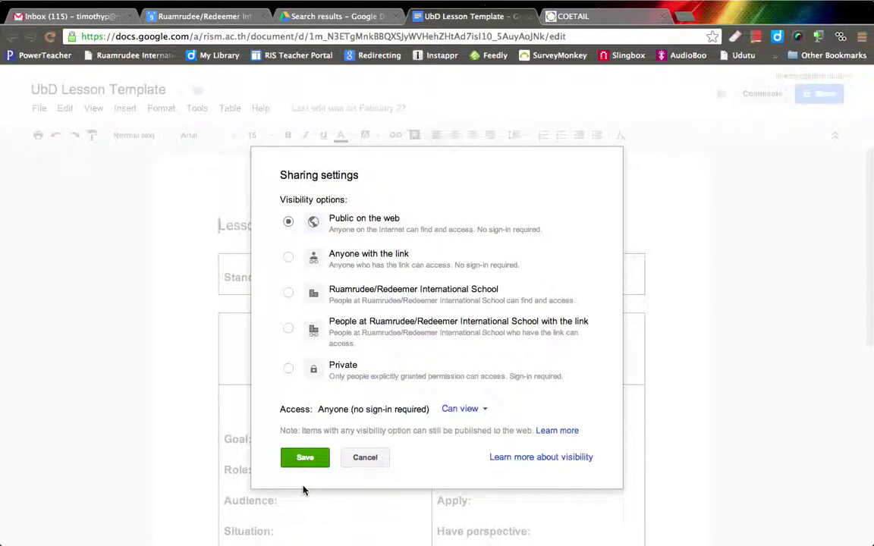
click(307, 460)
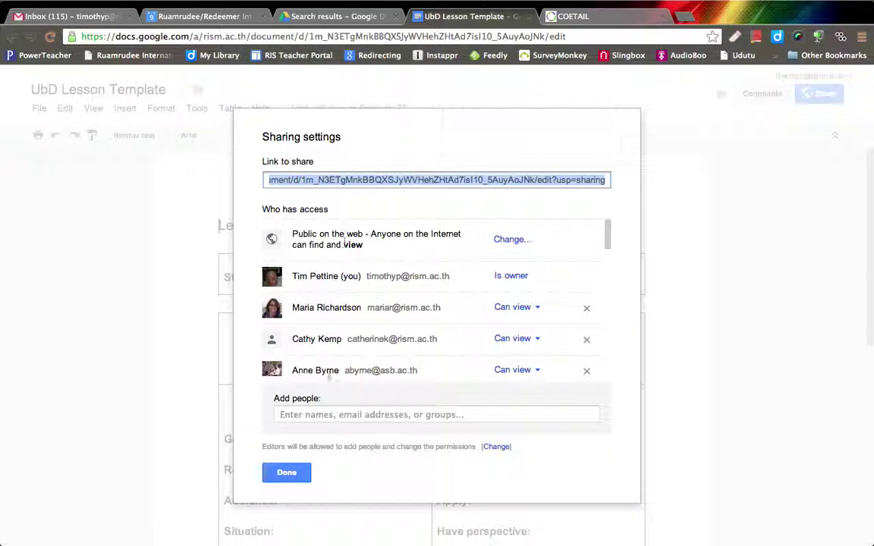
click(287, 471)
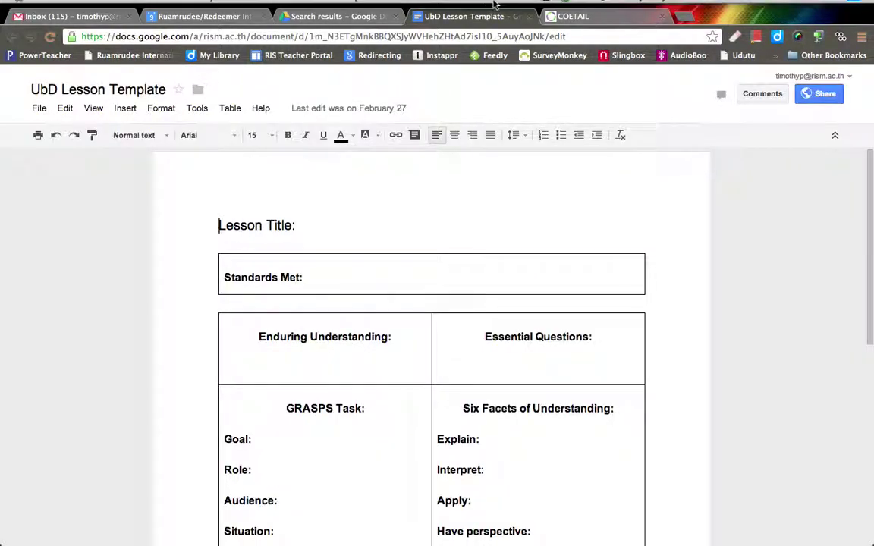
Start a new post titled TEST on the COETAIL@RIS blog
click(571, 16)
mouse_move(72, 74)
mouse_move(78, 120)
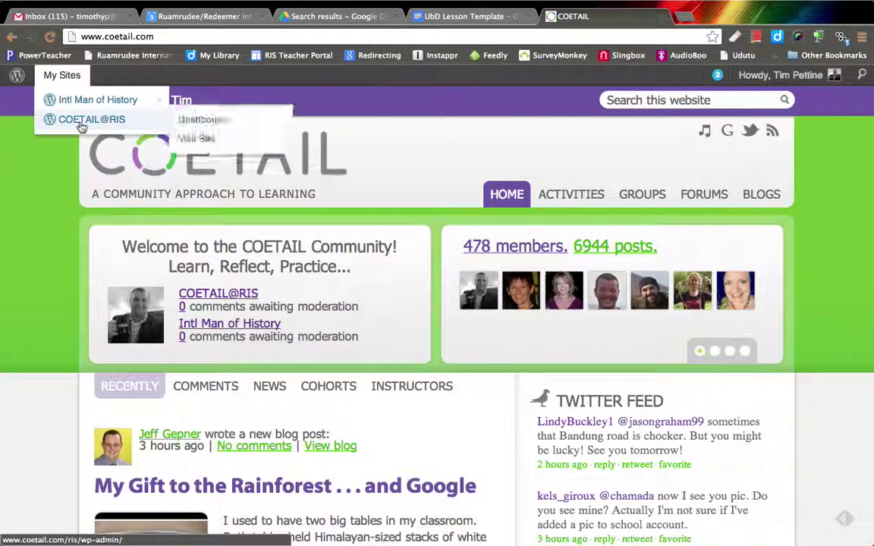
click(202, 120)
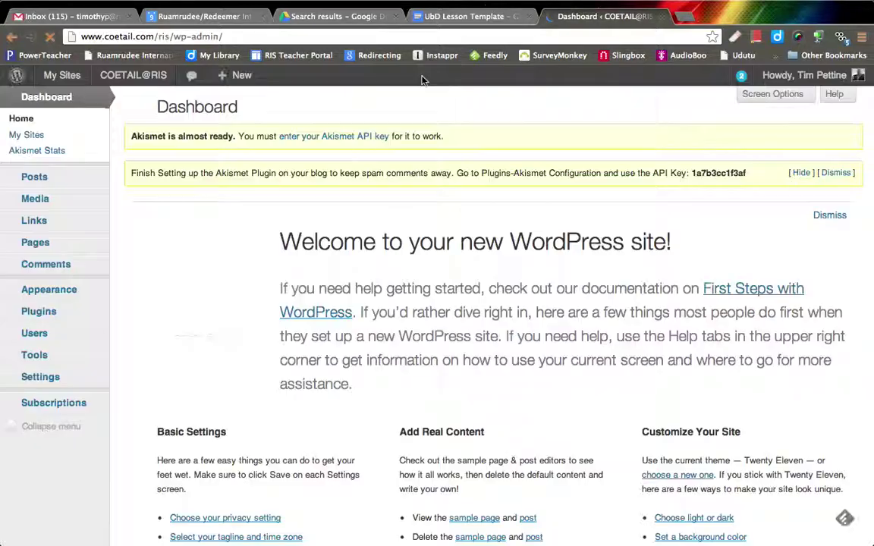
mouse_move(17, 177)
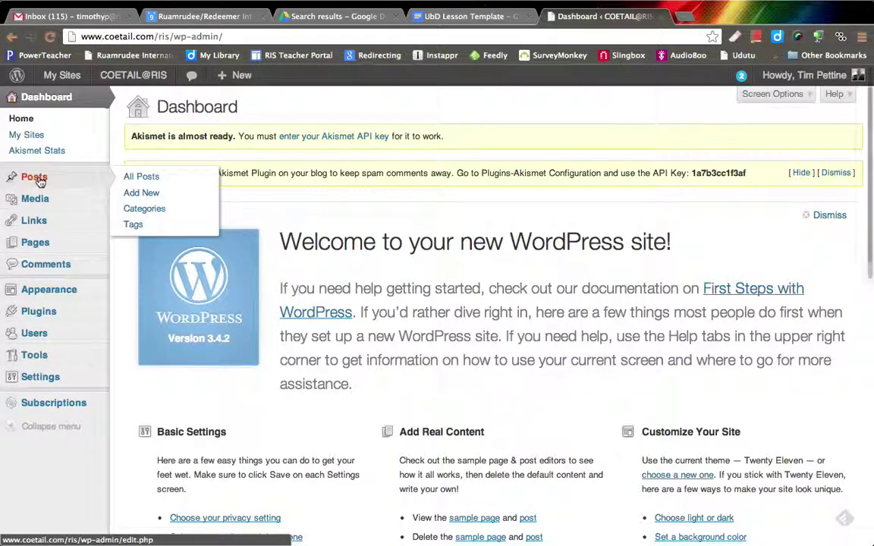
click(135, 199)
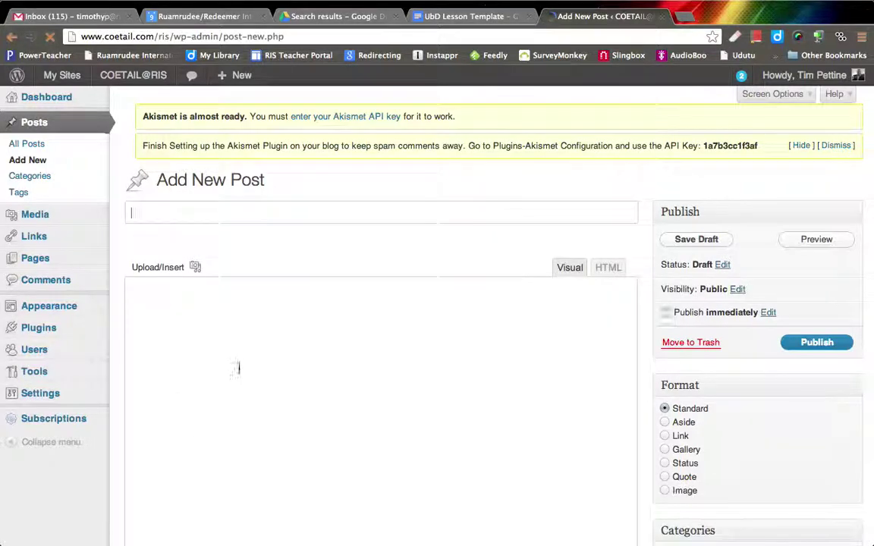
text(TEST)
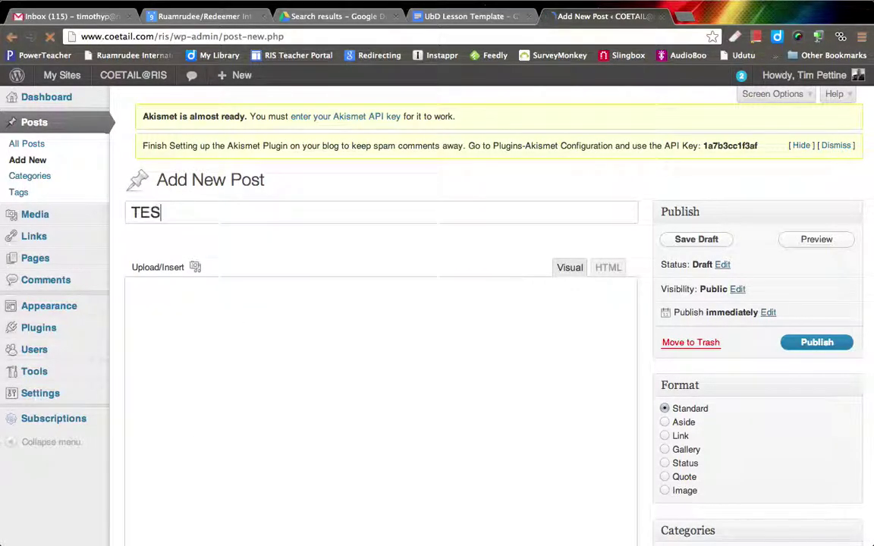
Paste the copied document embed code into the post body as HTML and check the embedded frame
click(607, 270)
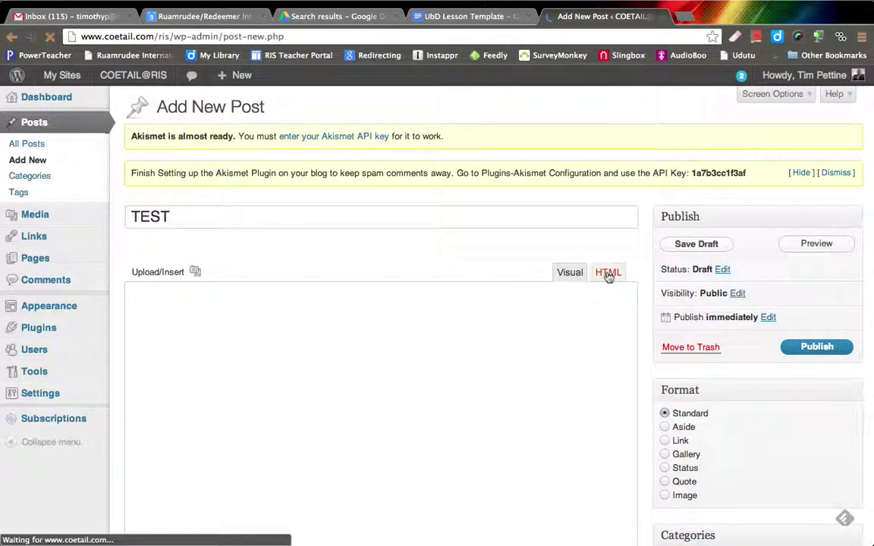
click(315, 349)
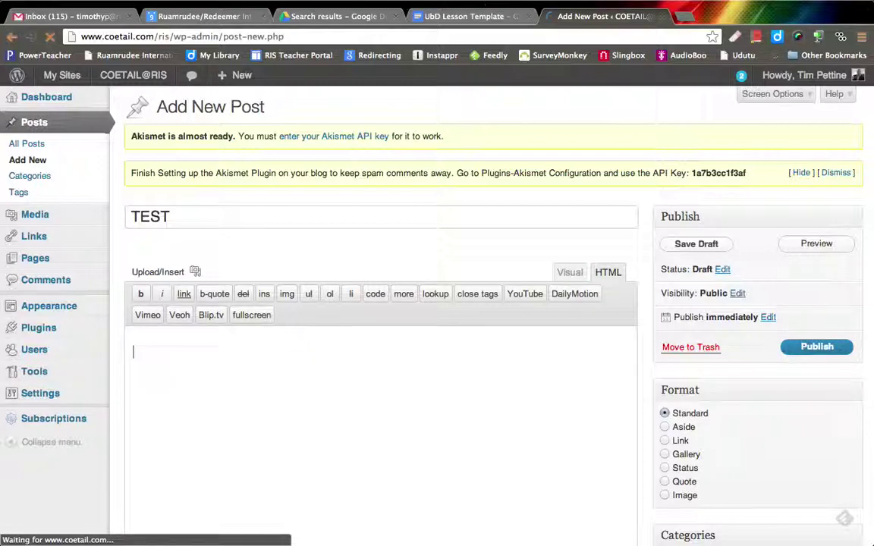
key(super+v)
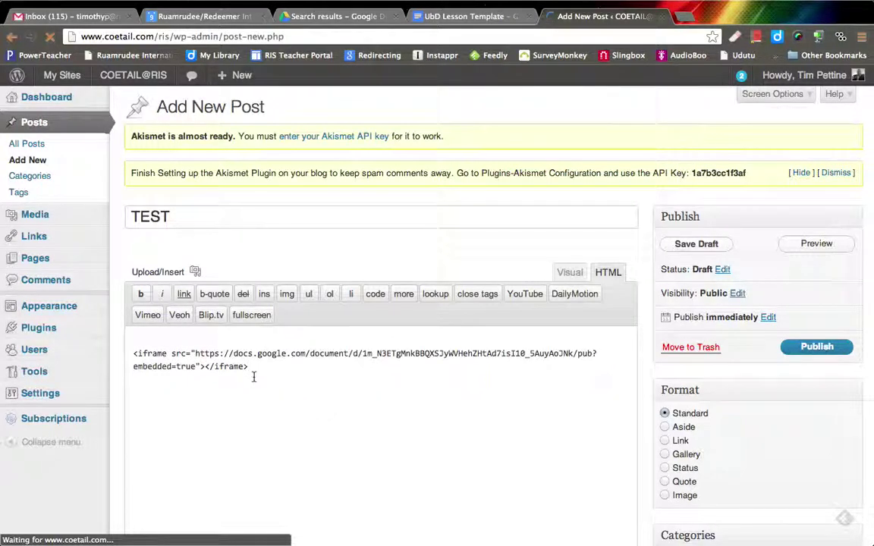
click(205, 366)
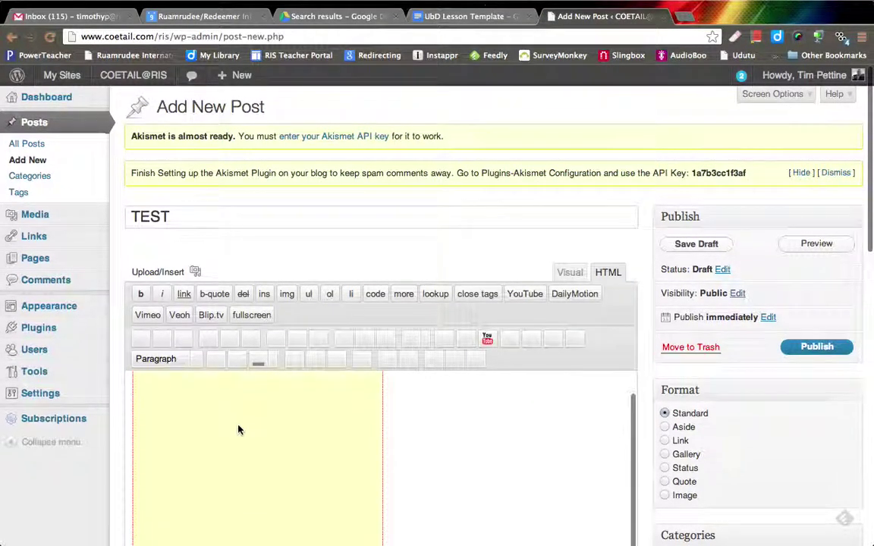
scroll(238, 430, down, 3)
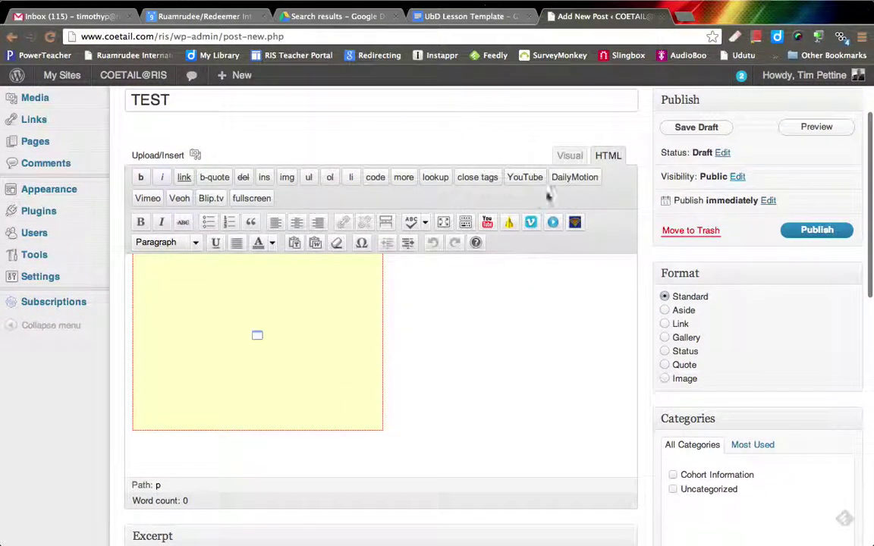
Set the embedded iframe's width to 900 and height to 700 in the post's HTML, and return to the visual view
click(608, 156)
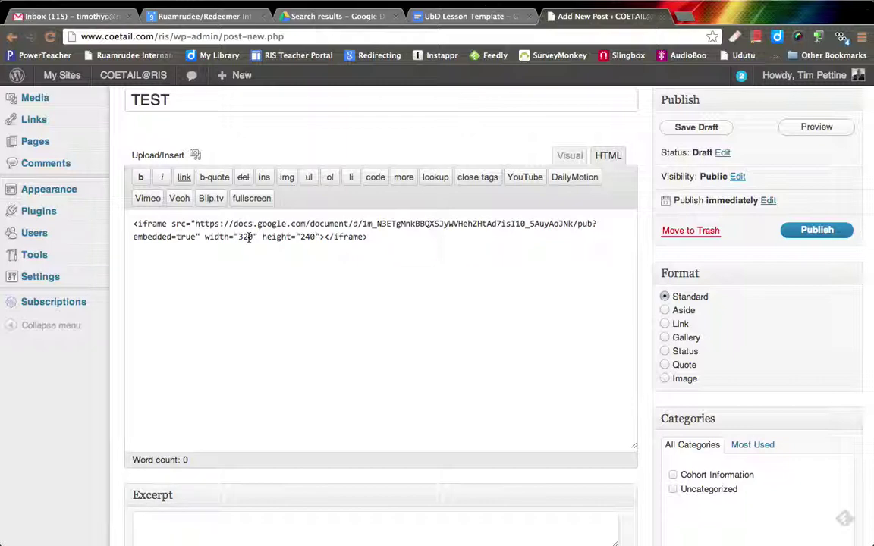
click(248, 238)
key(BackSpace)
key(BackSpace)
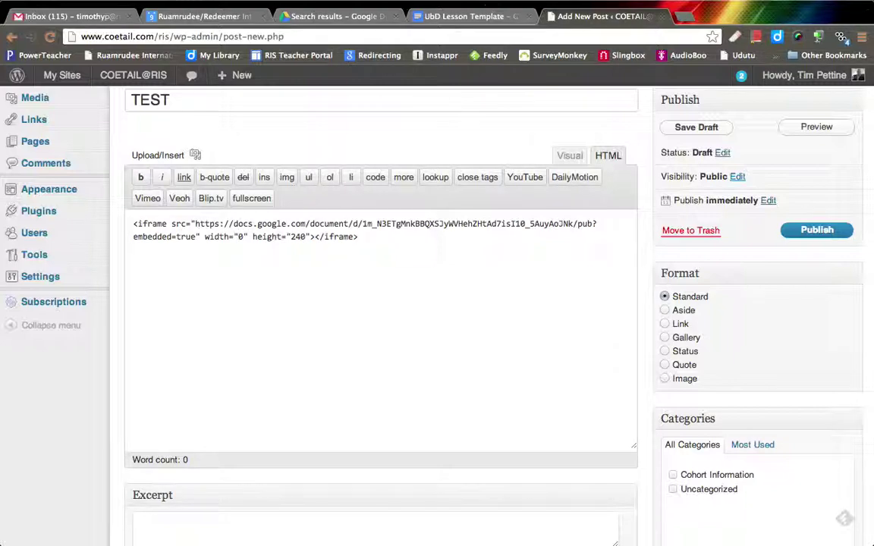
text(90)
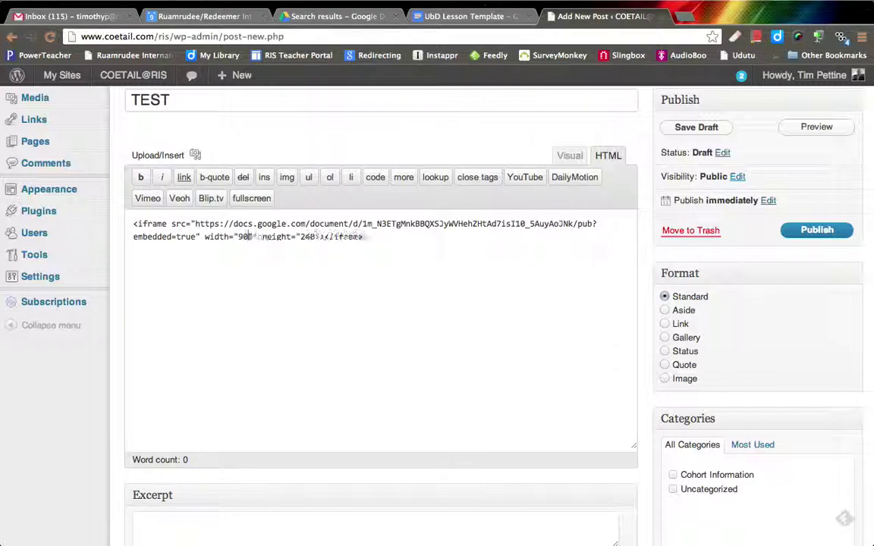
click(315, 237)
key(BackSpace)
key(BackSpace)
key(BackSpace)
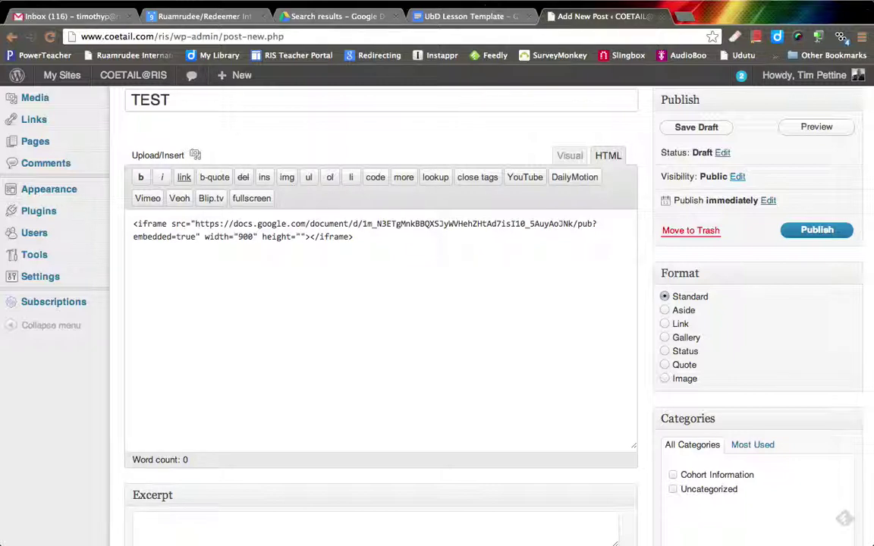
text(700)
click(576, 158)
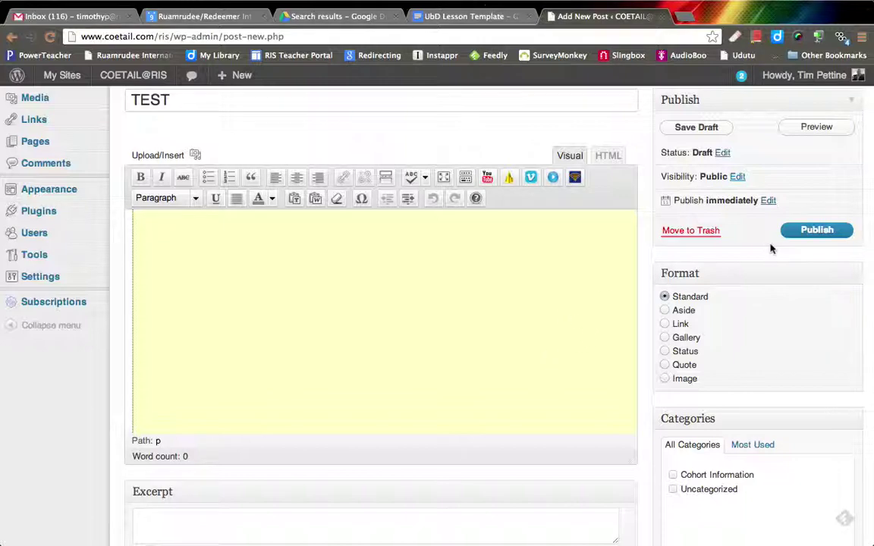
Publish the TEST post and open it on the blog to review the embedded lesson template
click(815, 238)
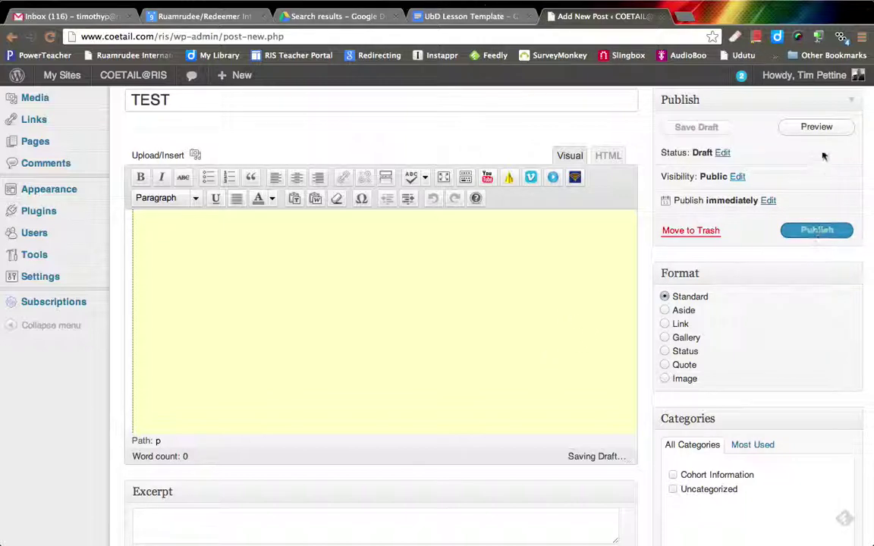
click(812, 230)
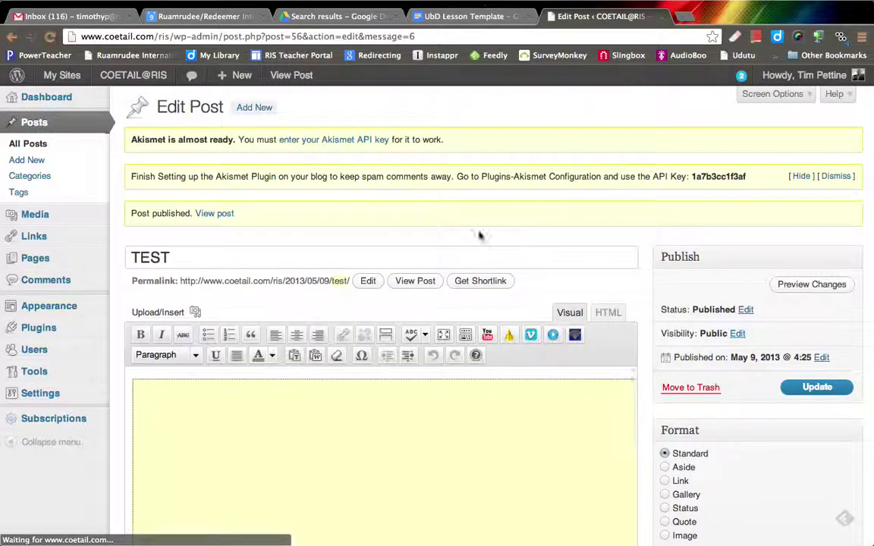
click(215, 215)
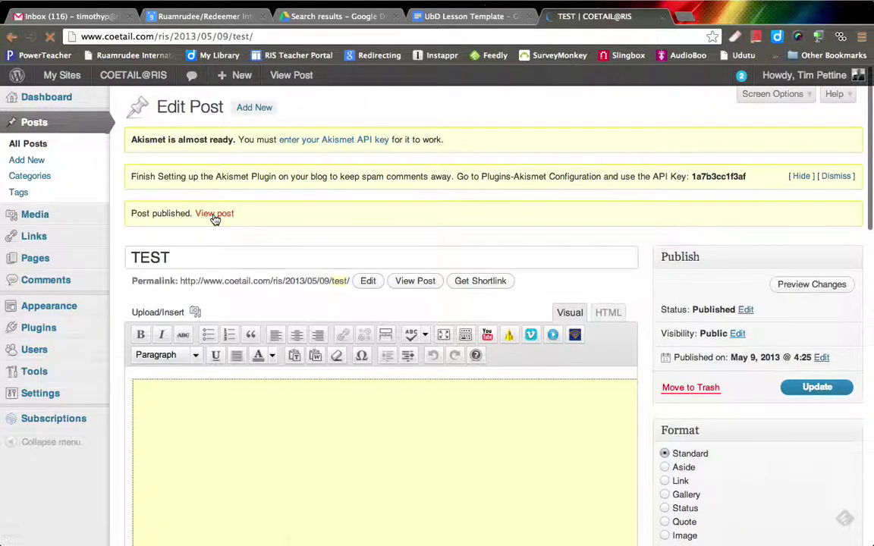
scroll(535, 233, down, 3)
scroll(535, 233, down, 5)
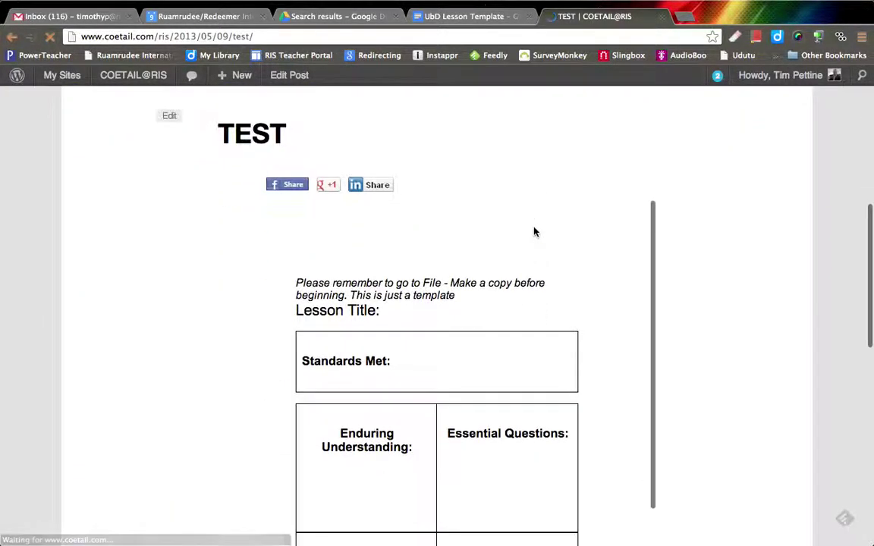
scroll(535, 233, up, 3)
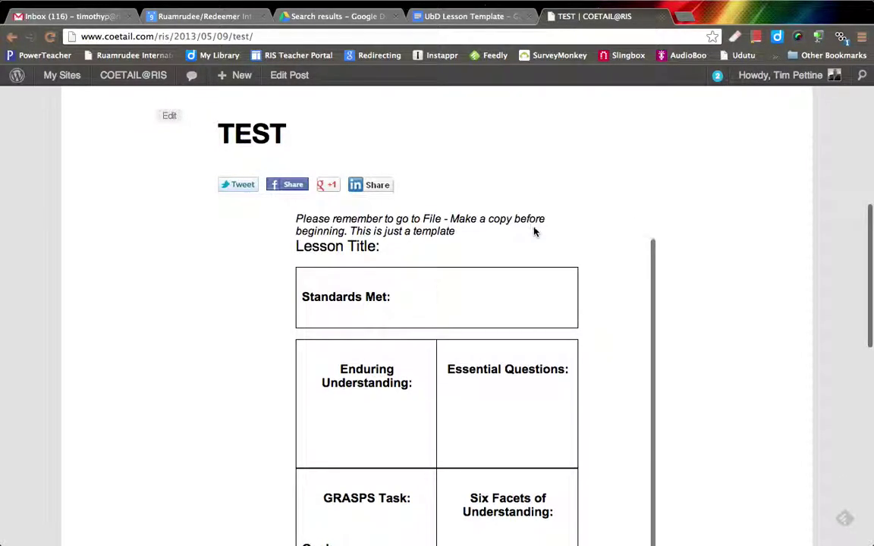
scroll(691, 283, down, 2)
scroll(690, 283, down, 5)
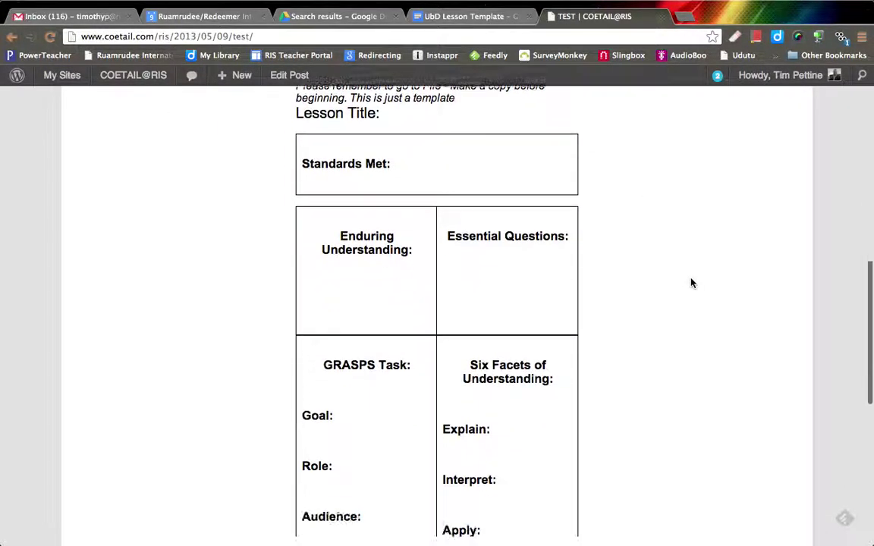
scroll(691, 283, up, 5)
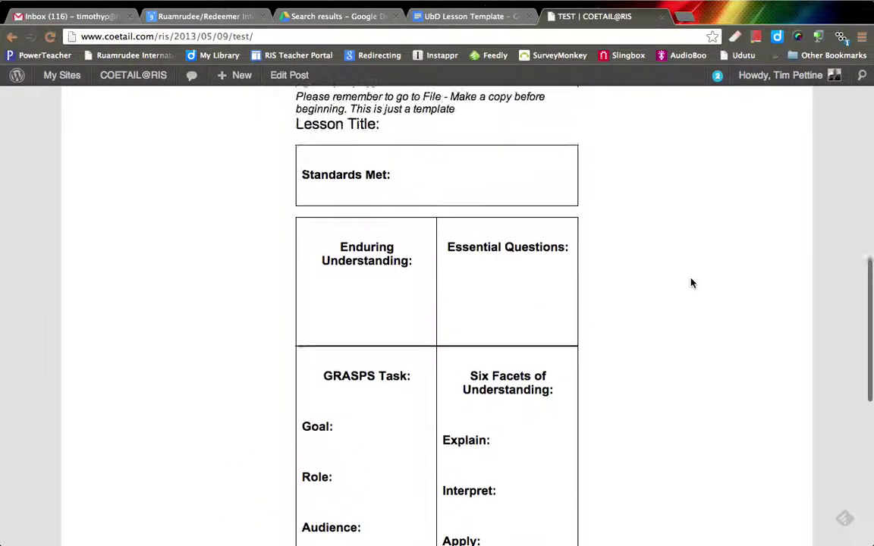
Switch to the UbD Lesson Template document, examine its margins in the page setup, and accept the setup without changing anything
scroll(691, 283, down, 1)
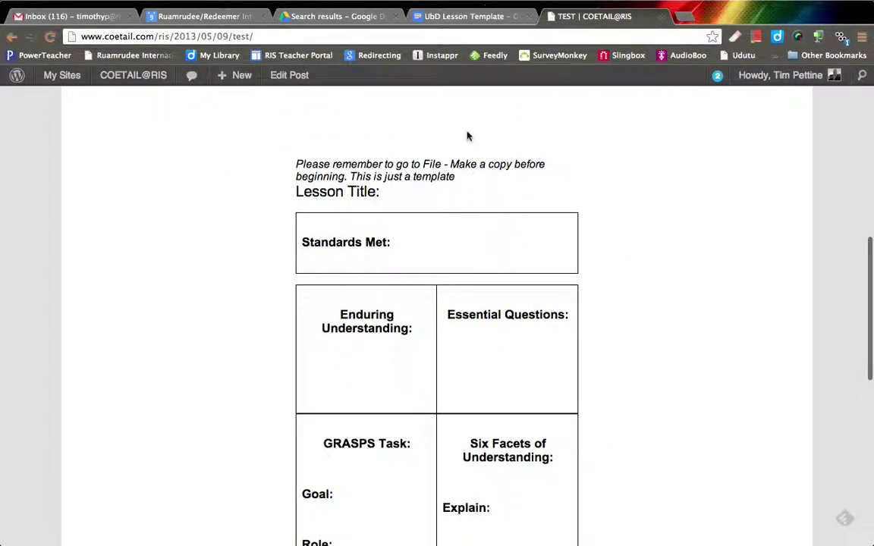
click(428, 16)
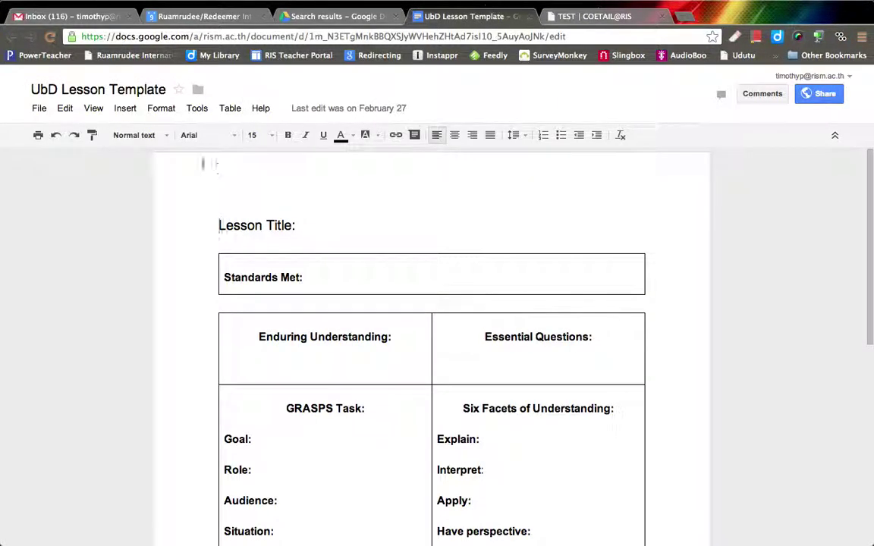
click(39, 109)
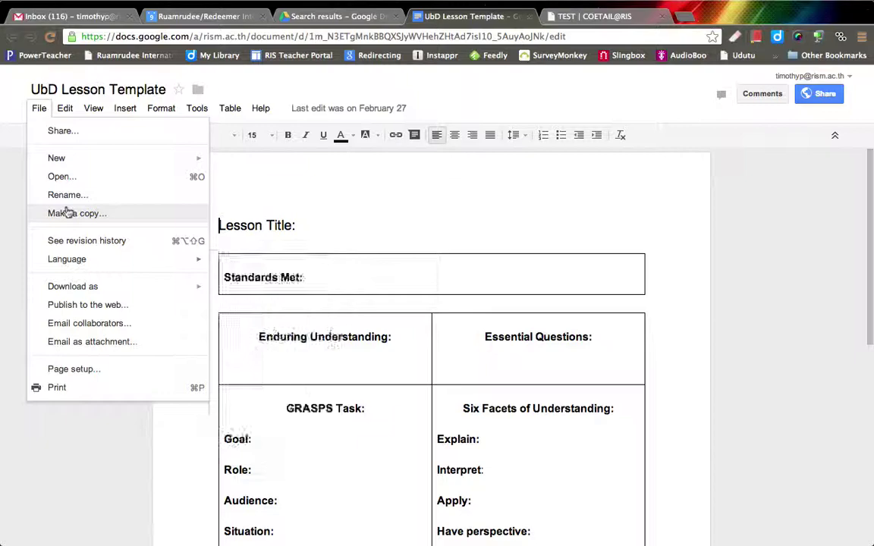
click(65, 370)
click(540, 260)
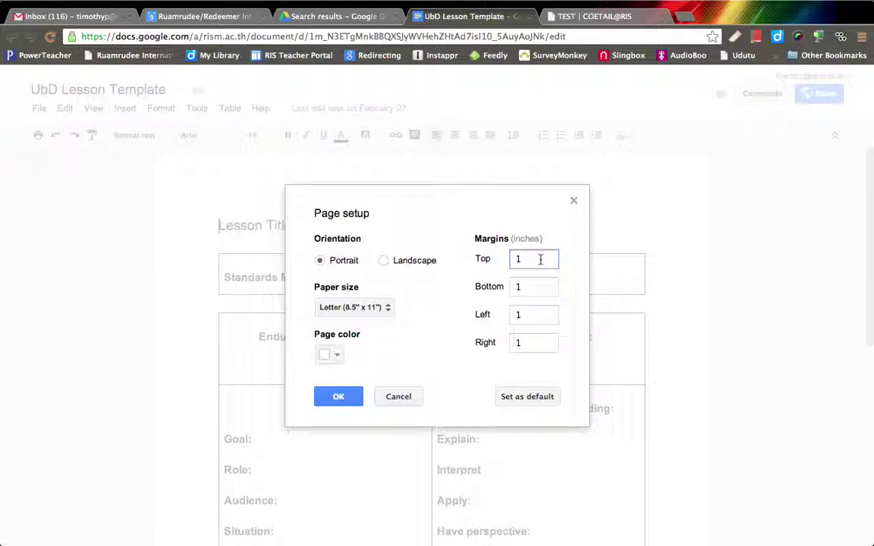
click(574, 203)
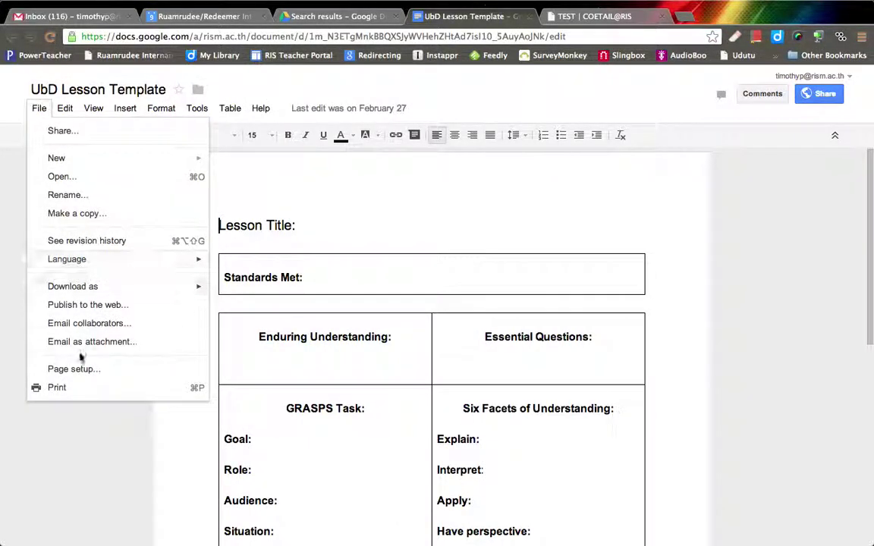
click(78, 369)
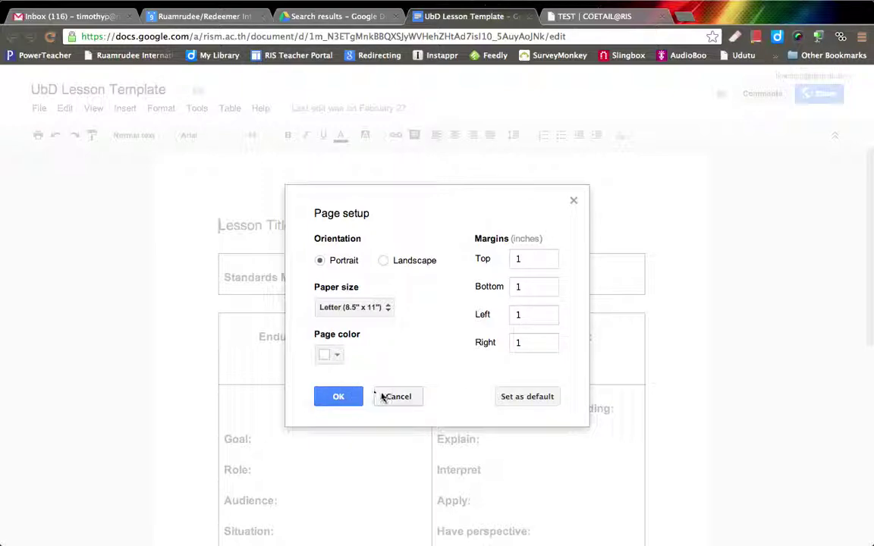
click(338, 396)
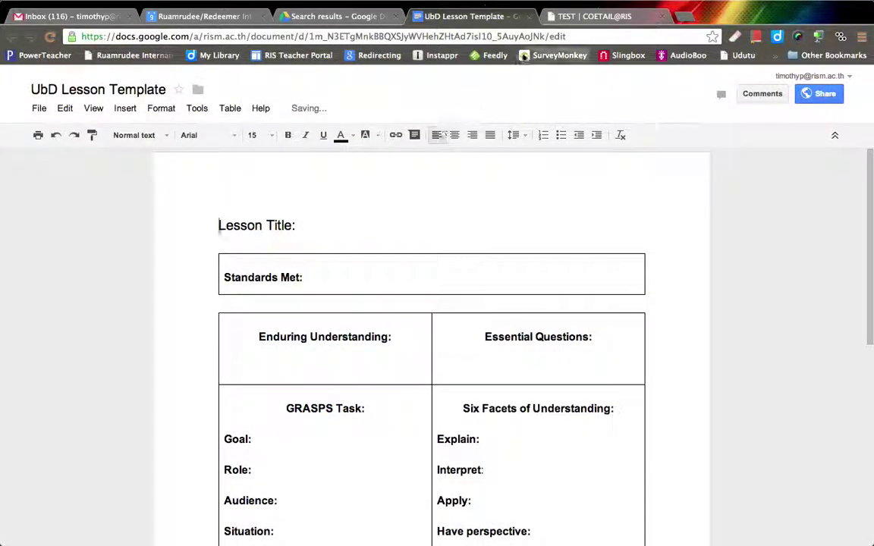
Return to the published TEST post and review the embedded lesson template from the post title down to the resources link
click(580, 21)
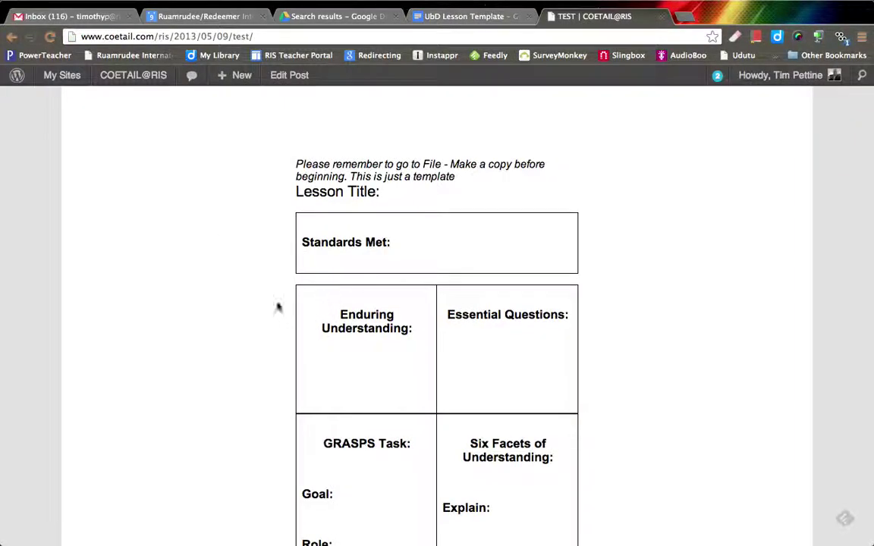
scroll(275, 287, up, 5)
scroll(275, 285, down, 3)
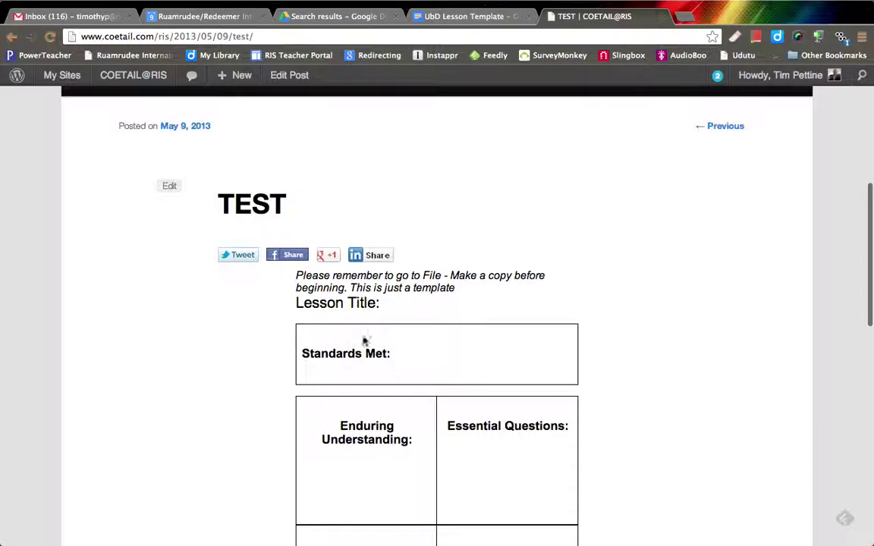
scroll(525, 412, down, 10)
scroll(525, 412, down, 5)
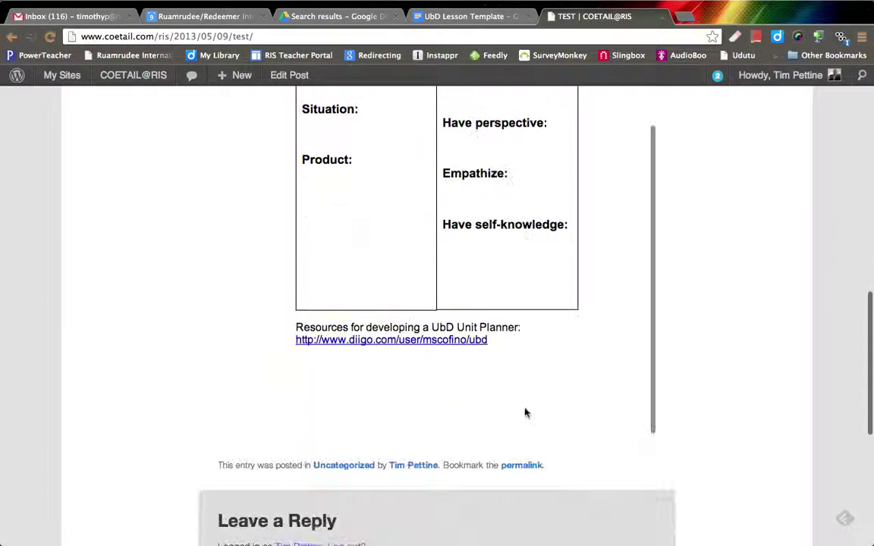
scroll(525, 413, up, 15)
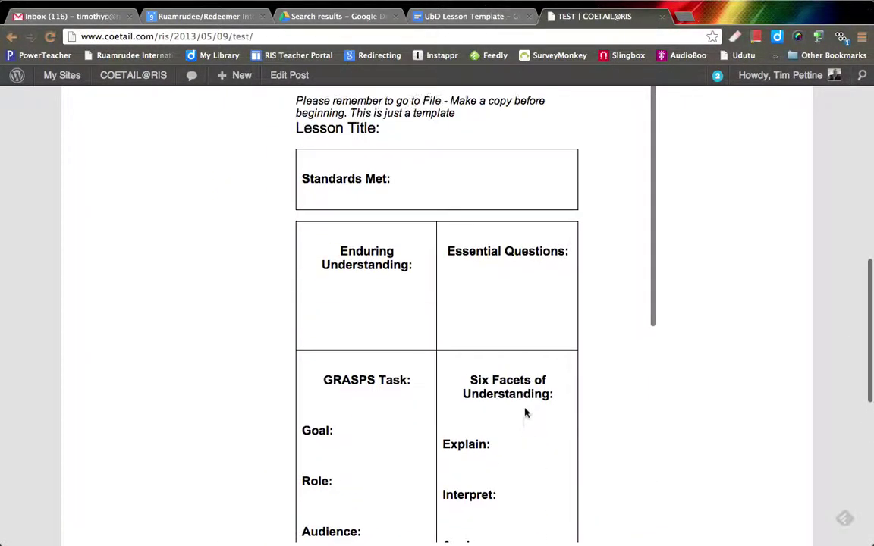
key(ctrl+Up)
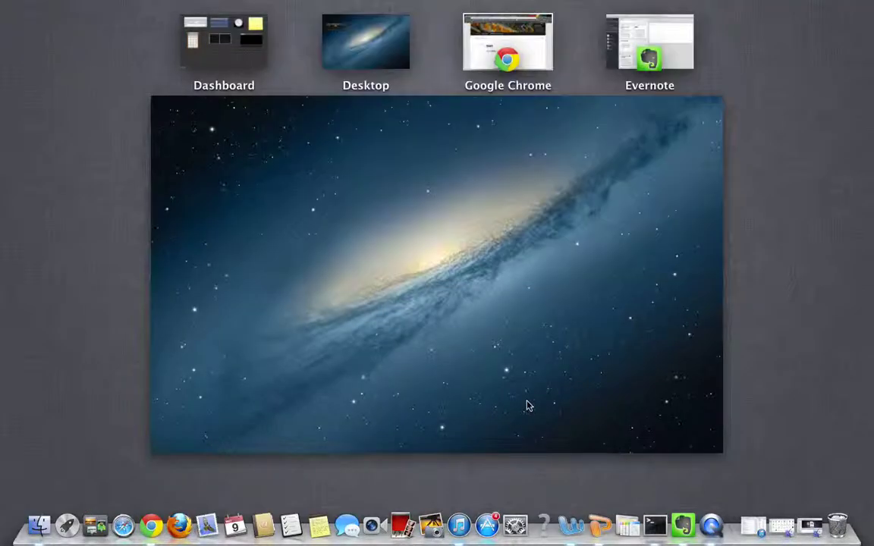
key(Escape)
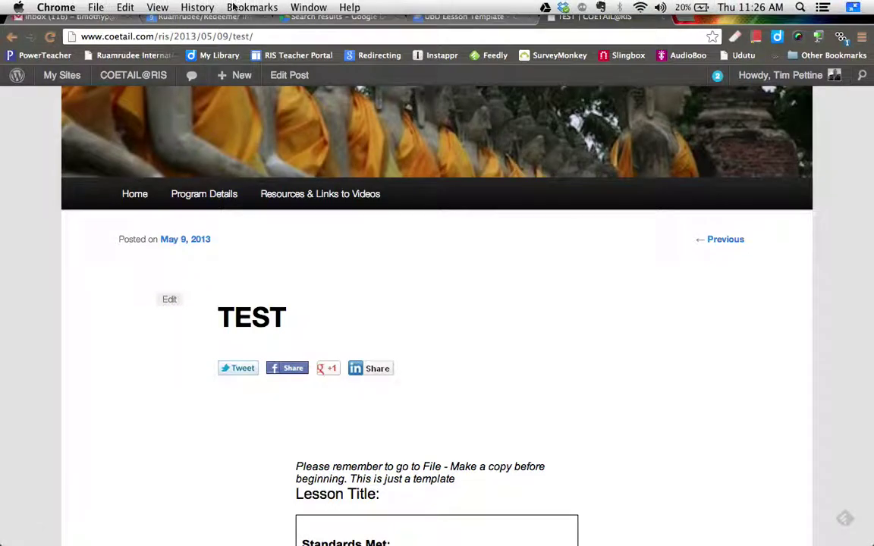
key(ctrl+Up)
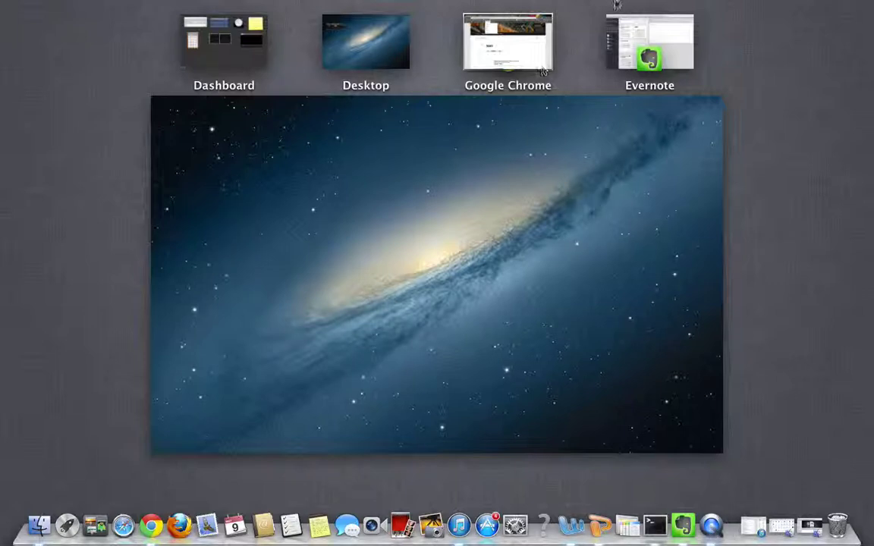
click(344, 64)
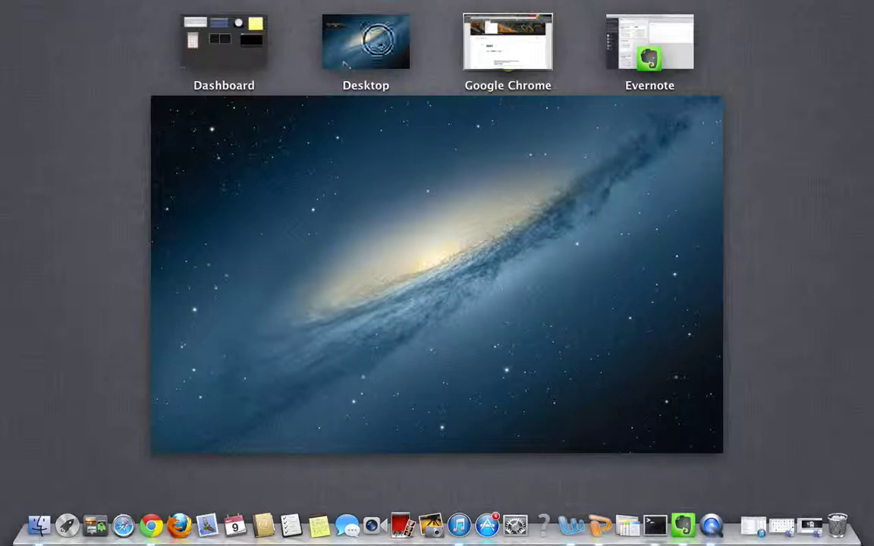
click(342, 31)
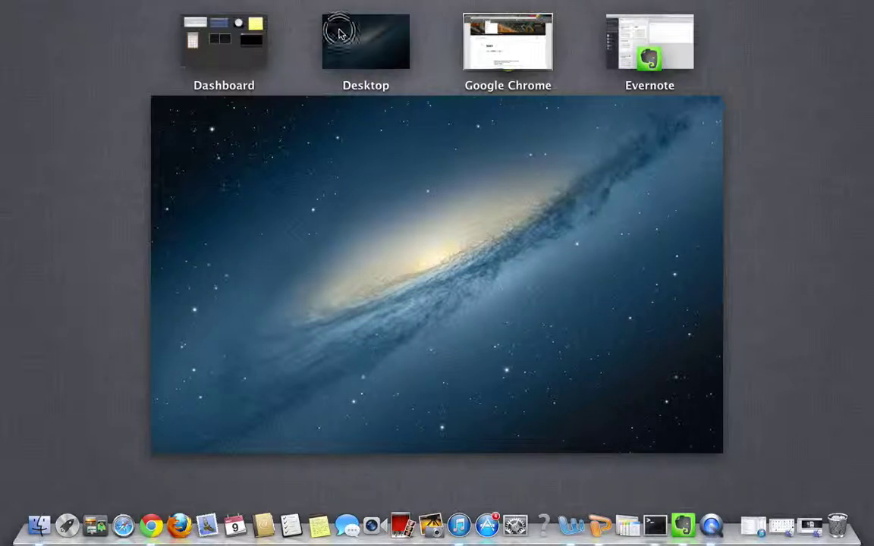
click(343, 196)
click(341, 54)
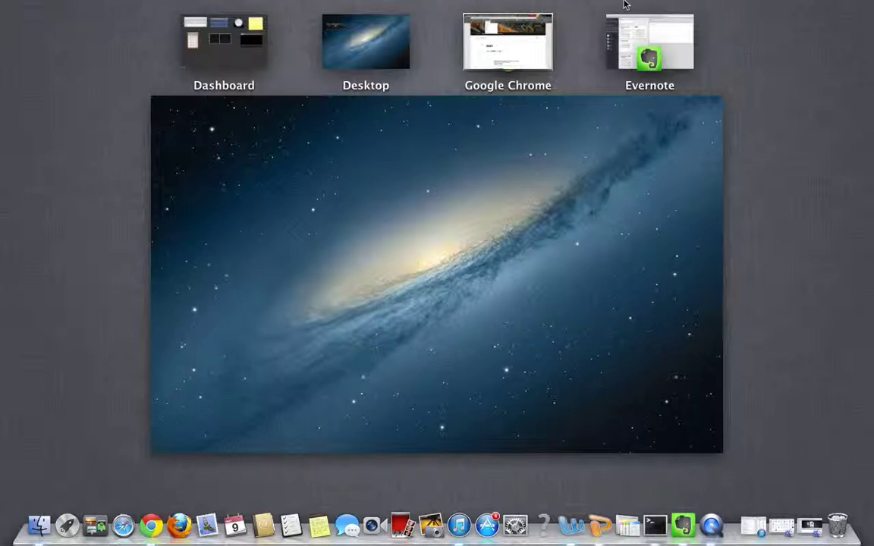
click(339, 300)
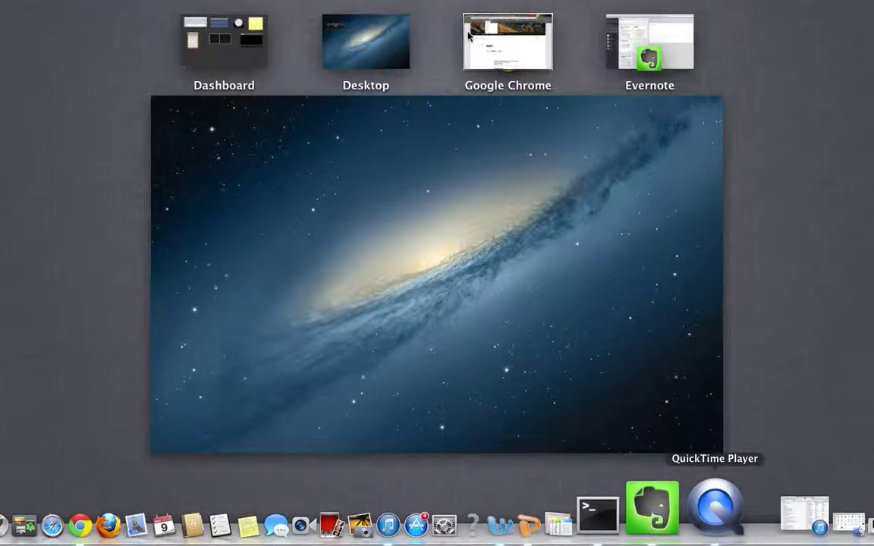
click(707, 507)
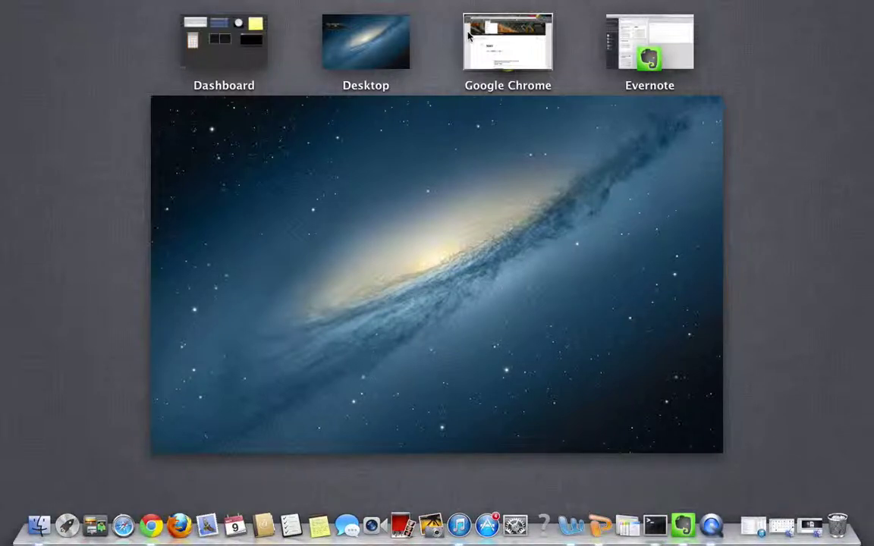
key(ctrl+Right)
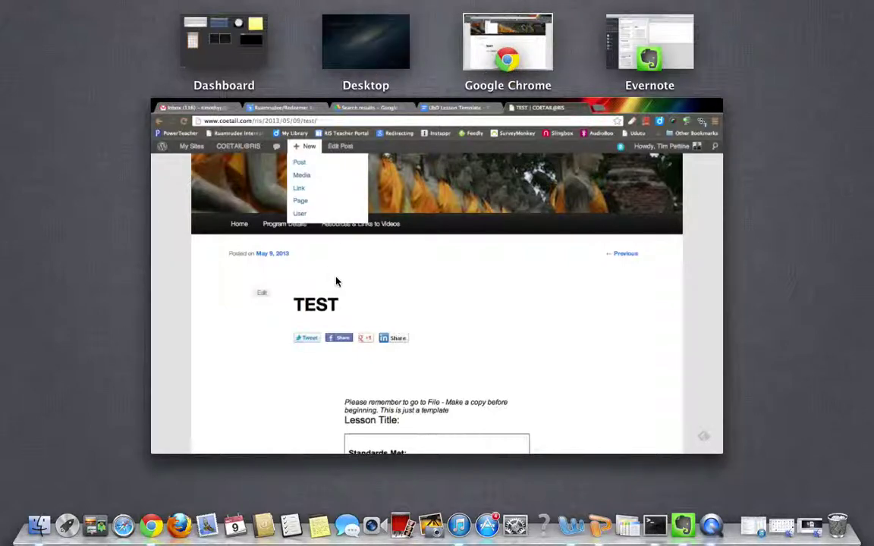
click(404, 230)
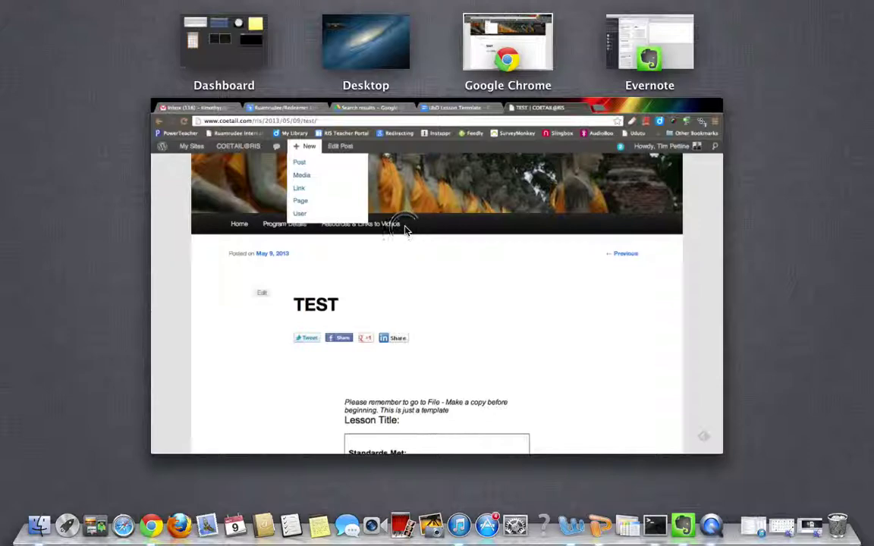